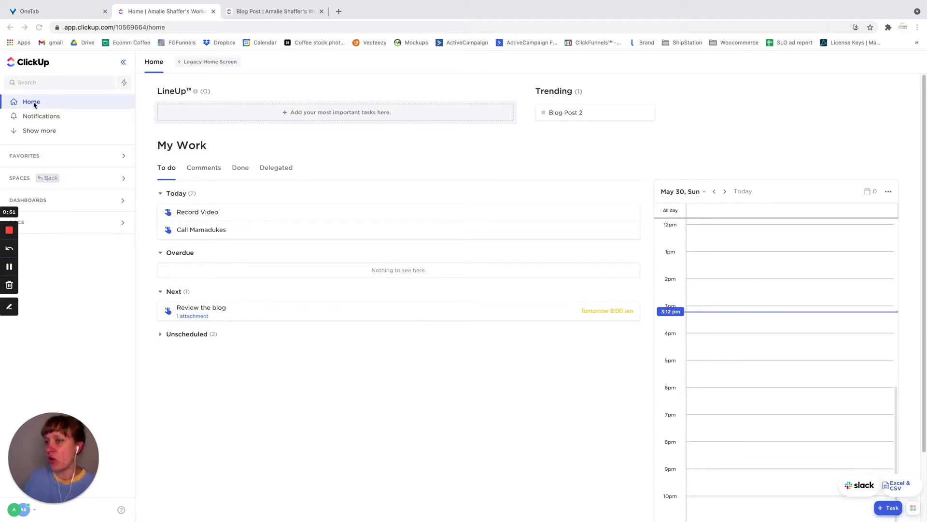
Expand the Unscheduled group to reveal Blog Post 2 and Blog Post 1, then open Record Video
left_click(68, 296)
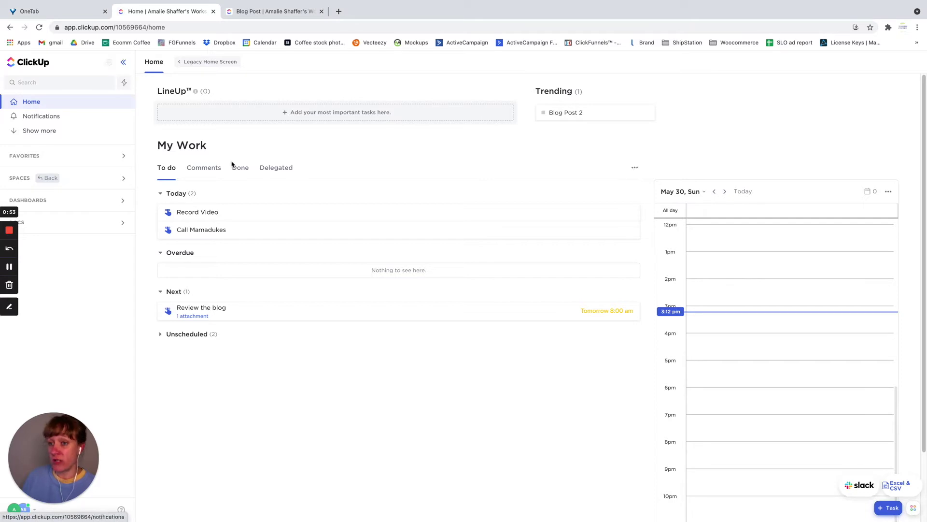
left_click(160, 335)
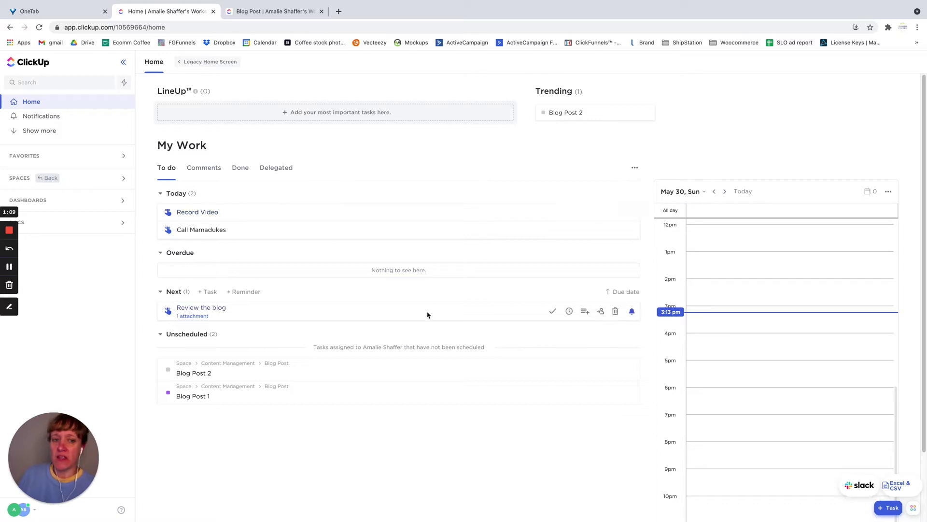
left_click(204, 212)
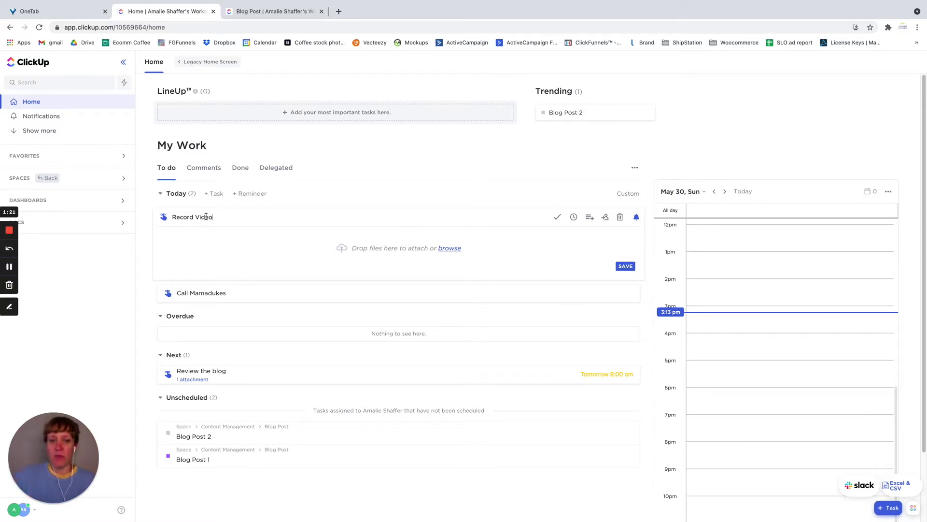
Keep Record Video's notification on 'On due date' and collapse its details
left_click(636, 218)
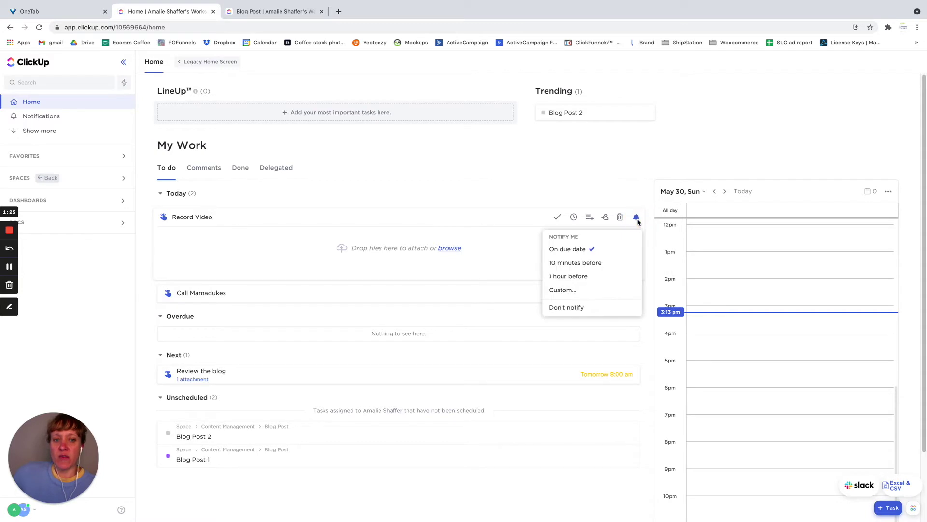
left_click(573, 252)
left_click(630, 195)
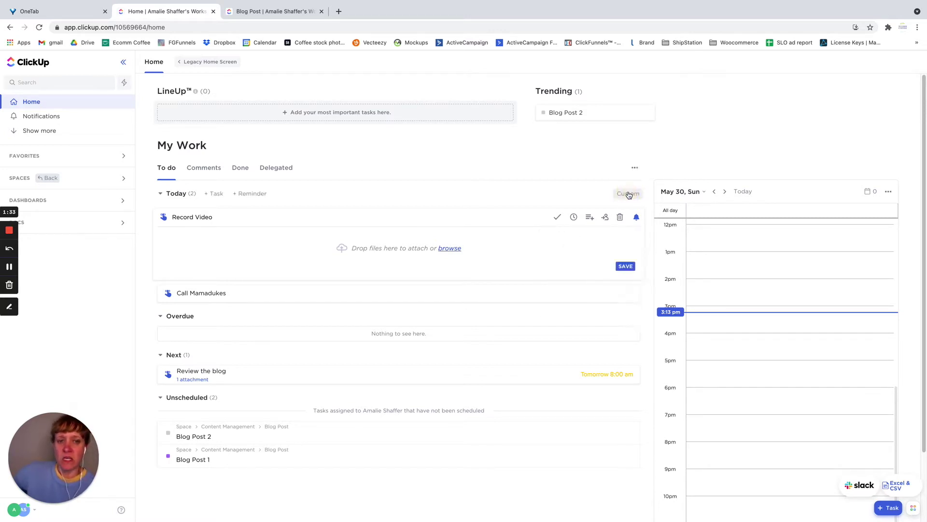
left_click(31, 119)
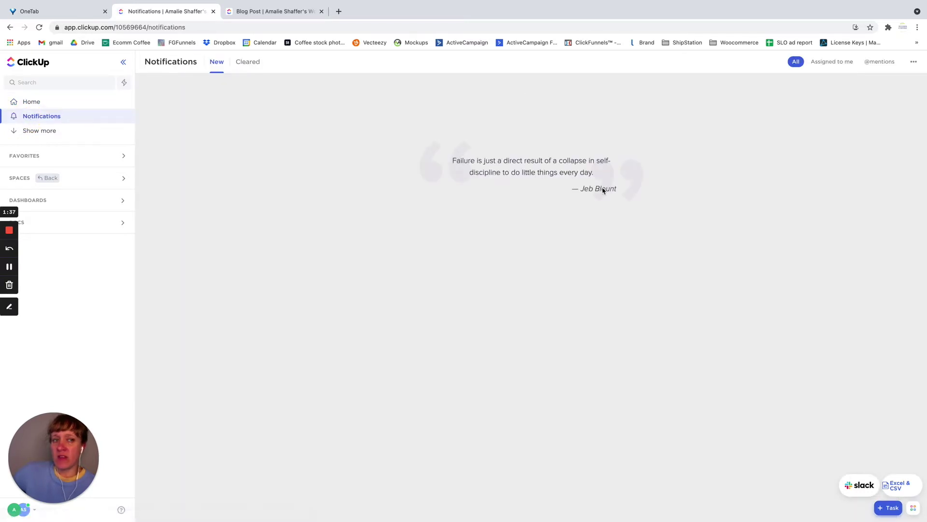
left_click(39, 27)
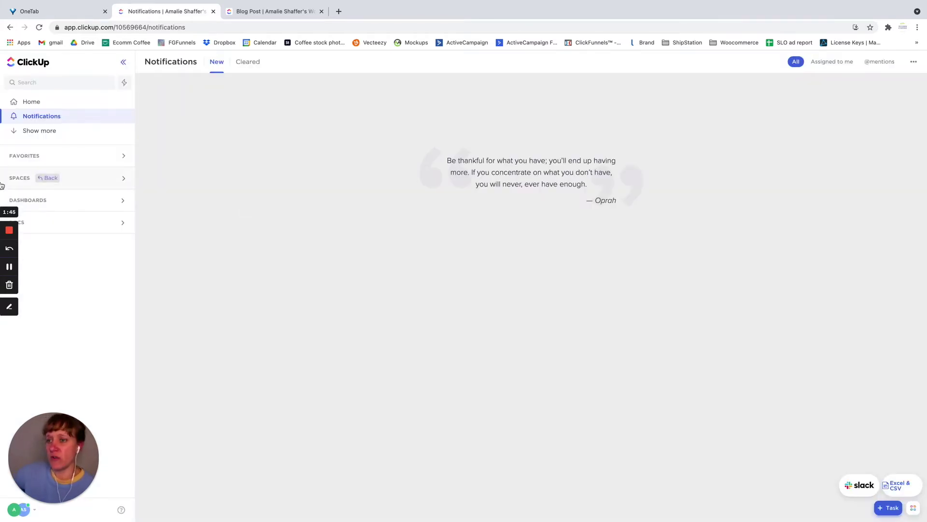
left_click(29, 101)
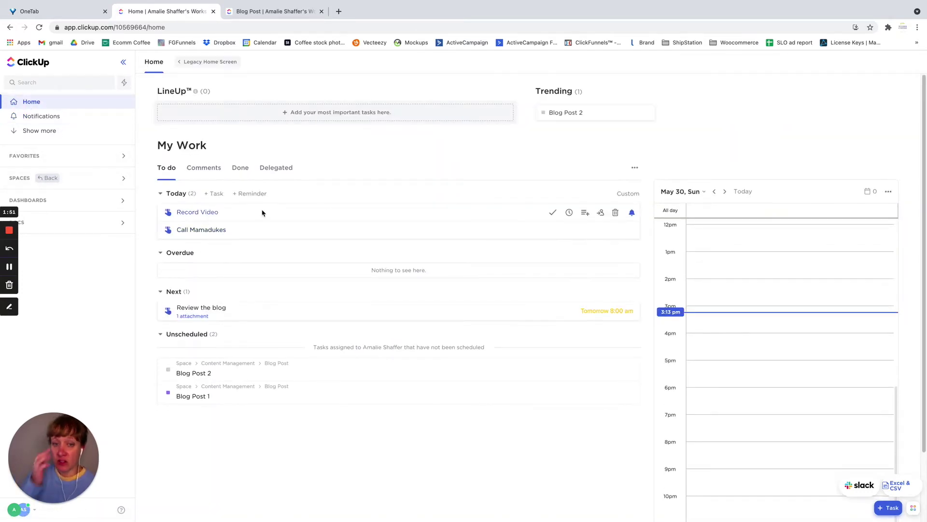
Reschedule Record Video to the 31st (tomorrow) at 8:00 am, moving it into Next
left_click(570, 214)
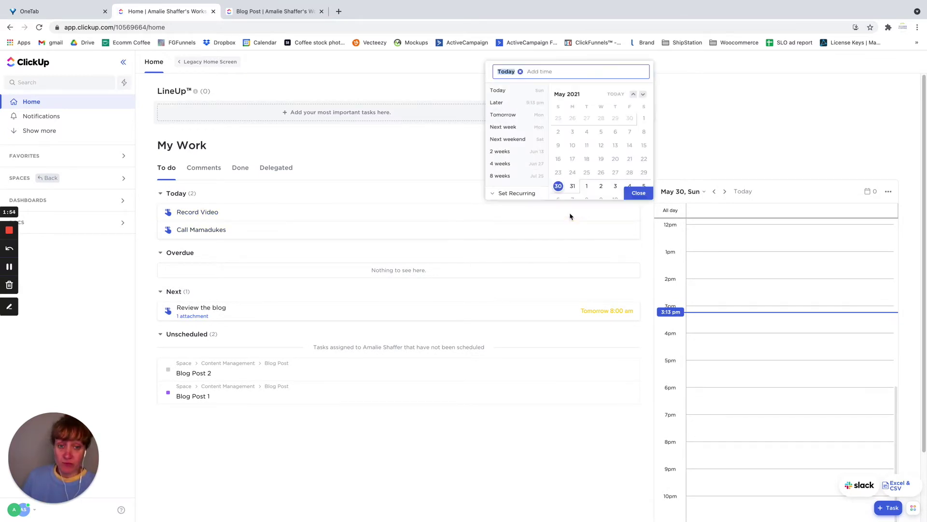
left_click(572, 187)
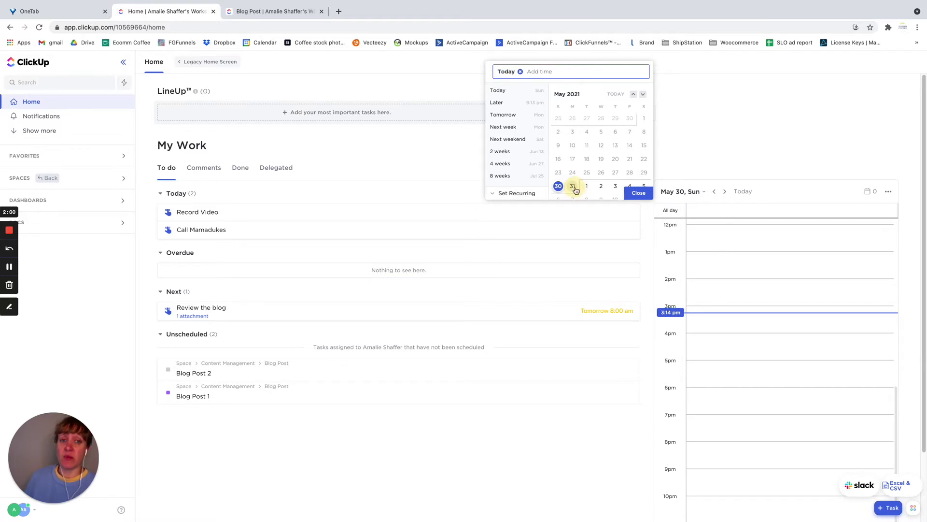
left_click(548, 73)
left_click(556, 88)
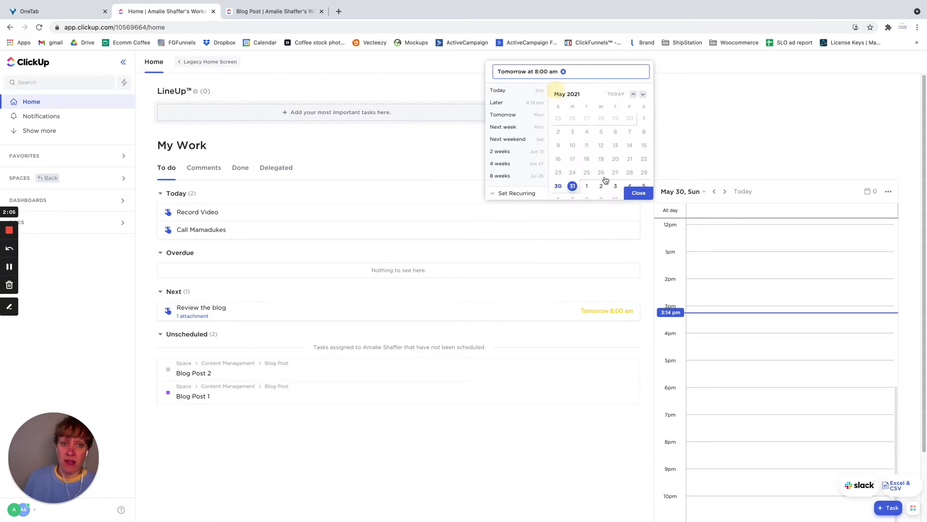
left_click(636, 193)
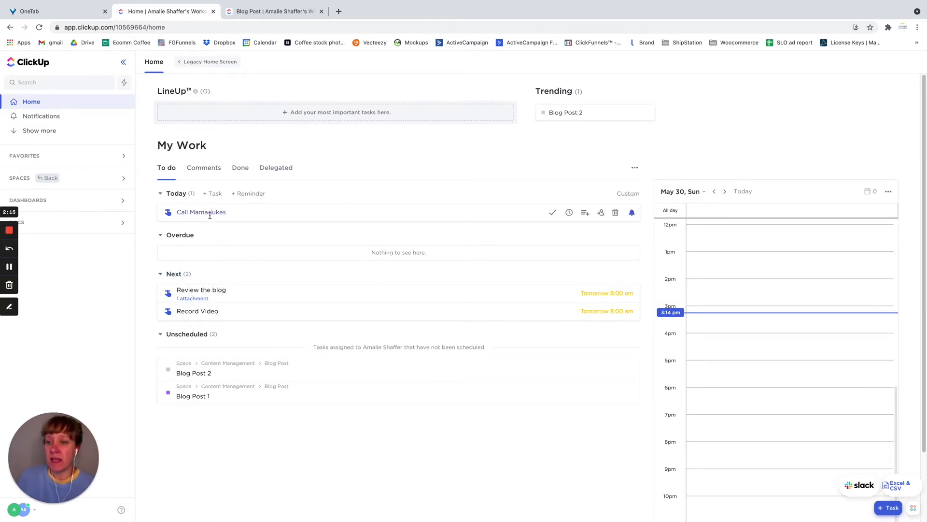
Mark Call Mamadukes as done, leaving Today empty
left_click(553, 213)
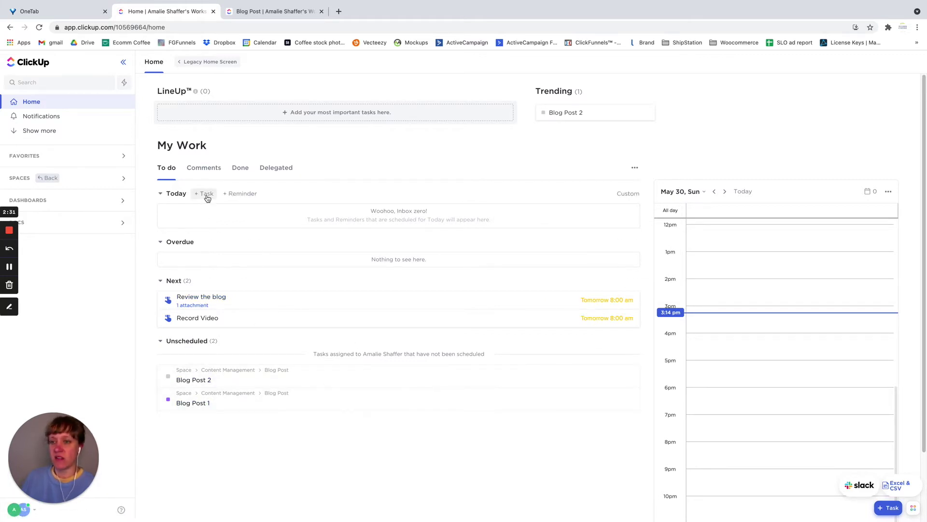
Start a new reminder for My Work
left_click(242, 193)
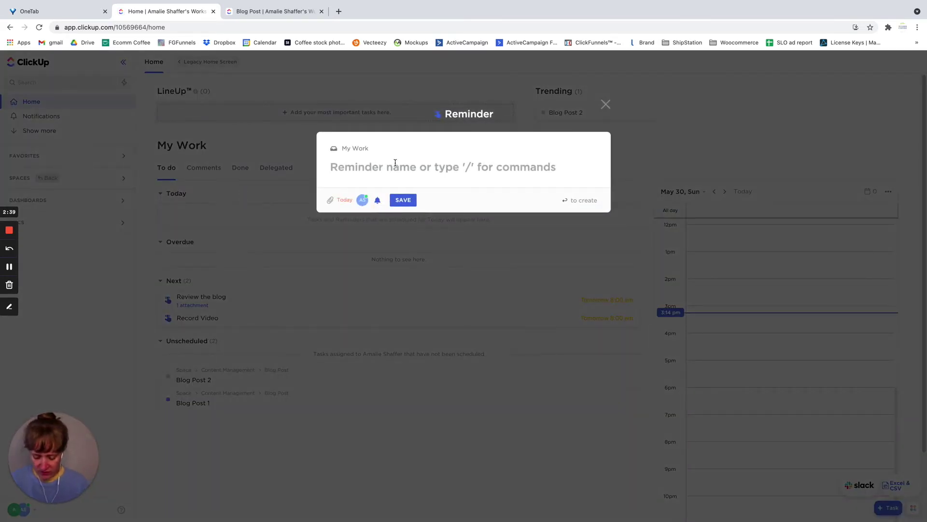
Name the reminder 'Watch Video And Send Email' and have it notify 10 minutes before
type("Watch Video ")
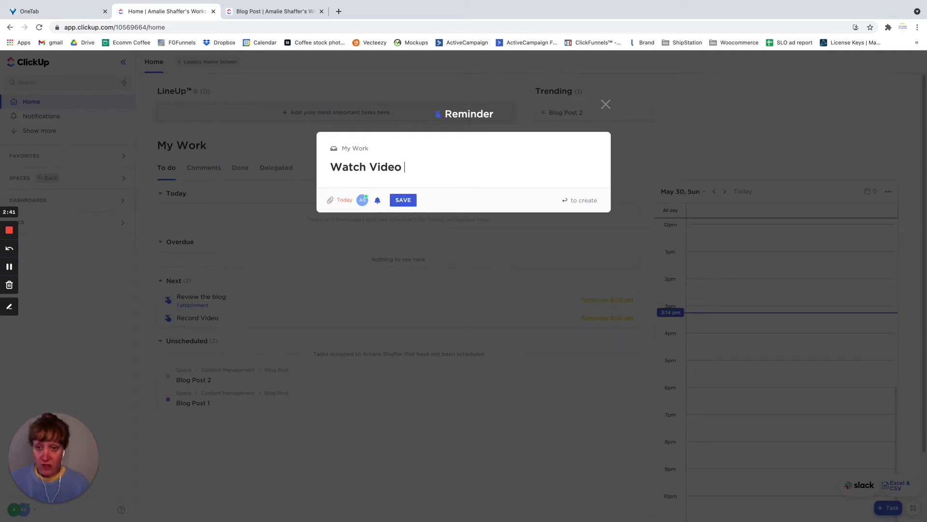
type("And Send Email")
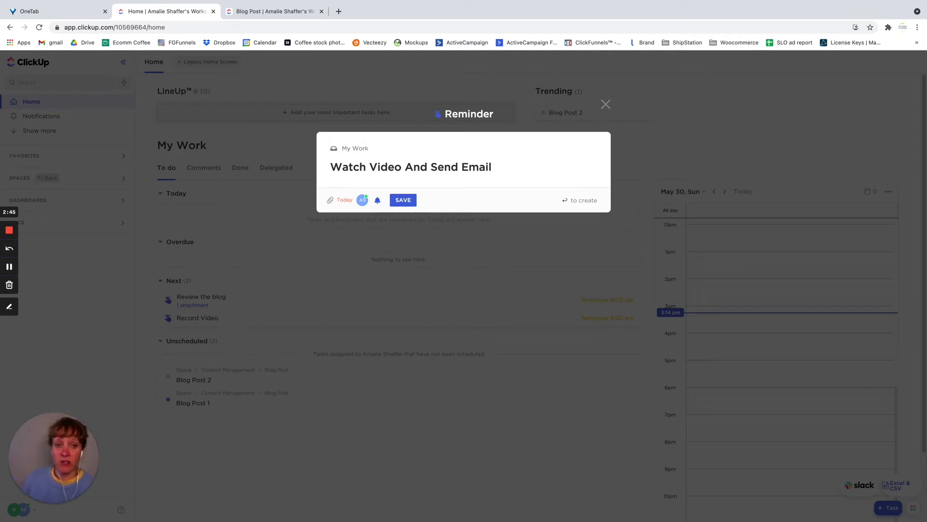
left_click(377, 200)
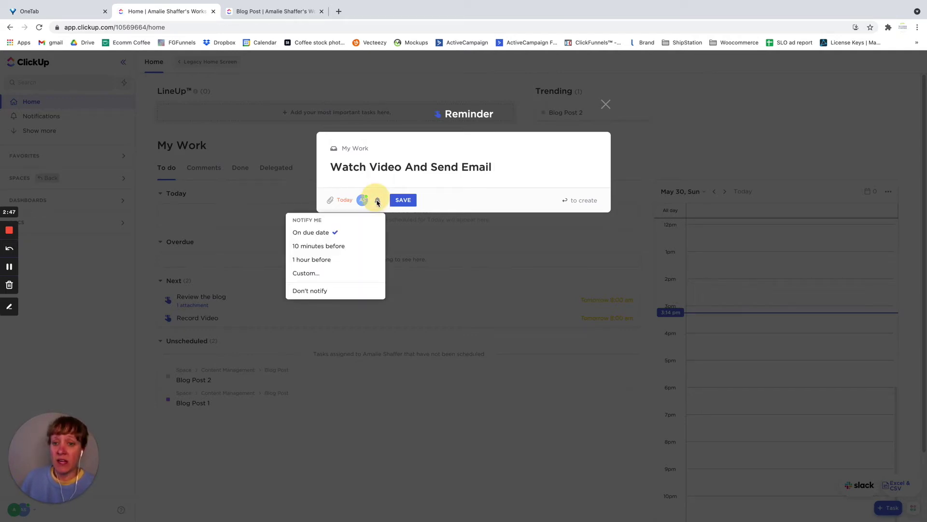
left_click(314, 245)
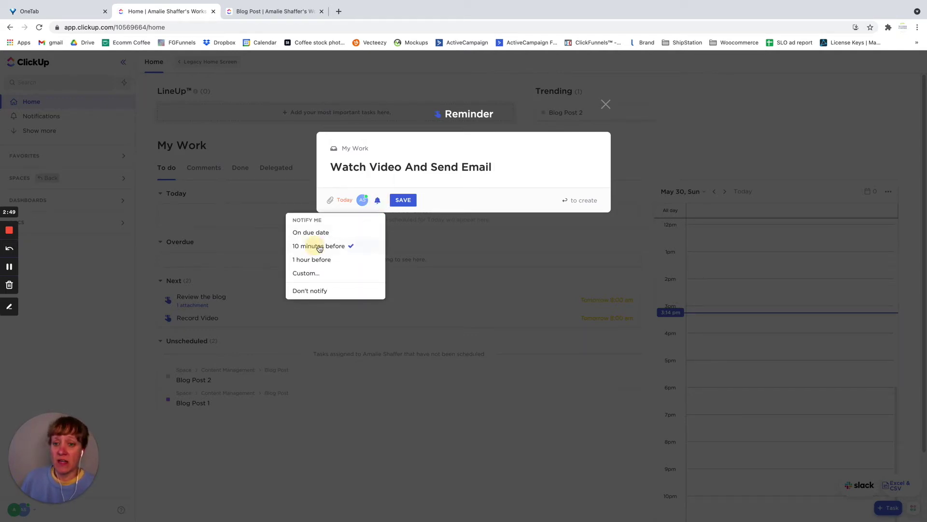
left_click(489, 193)
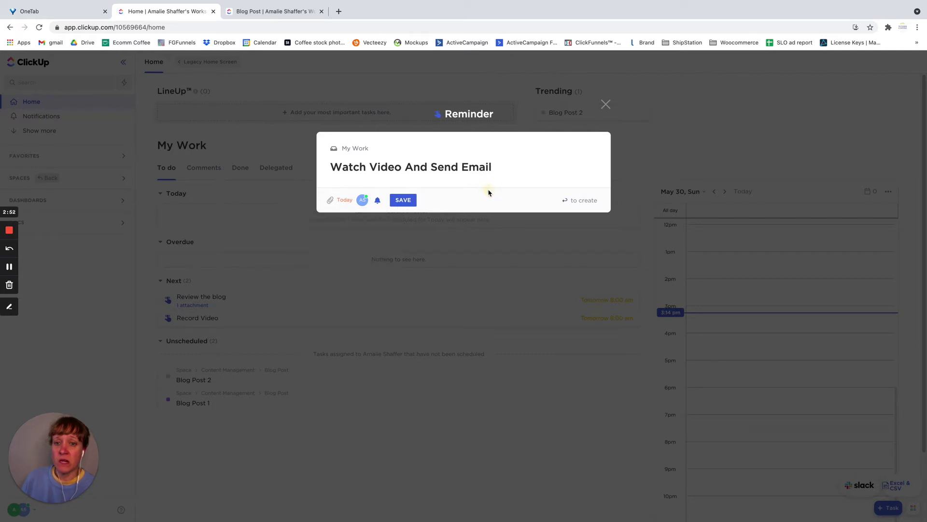
Set the reminder due today at 3:15 pm and save it
left_click(344, 199)
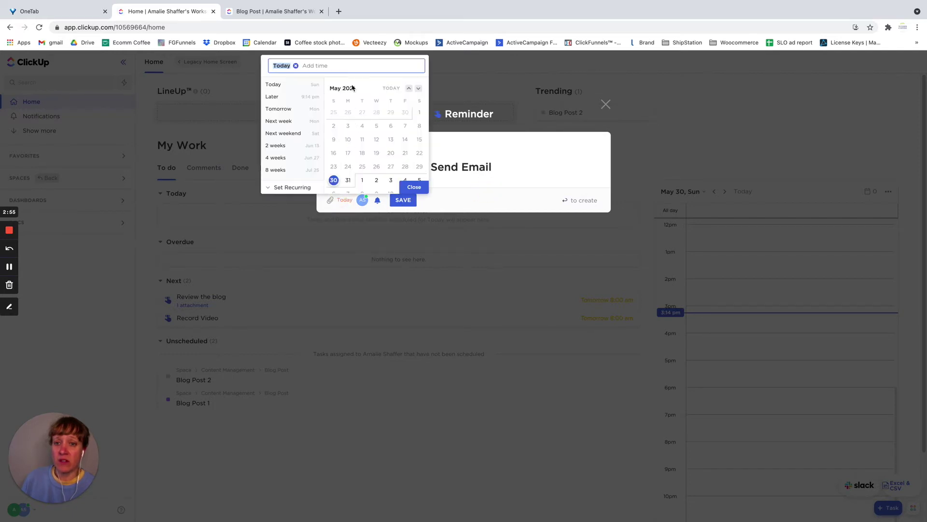
left_click(313, 65)
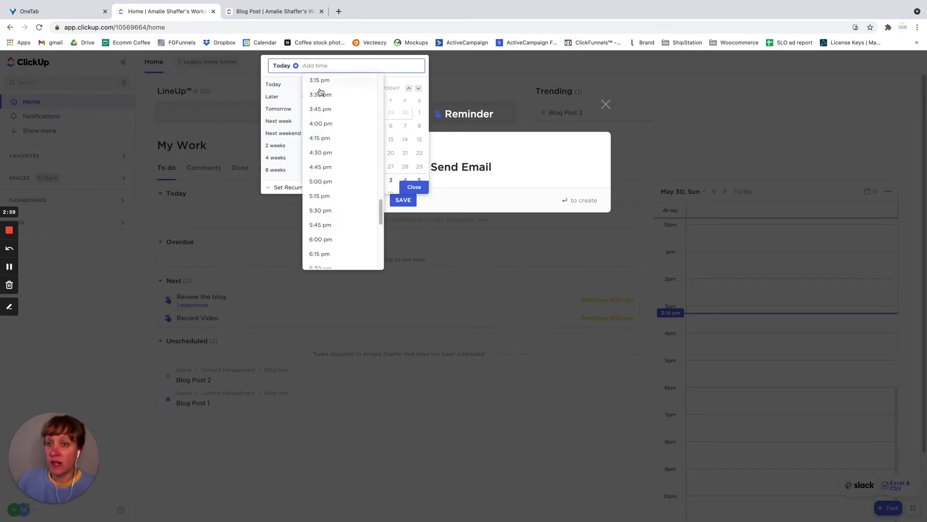
left_click(320, 82)
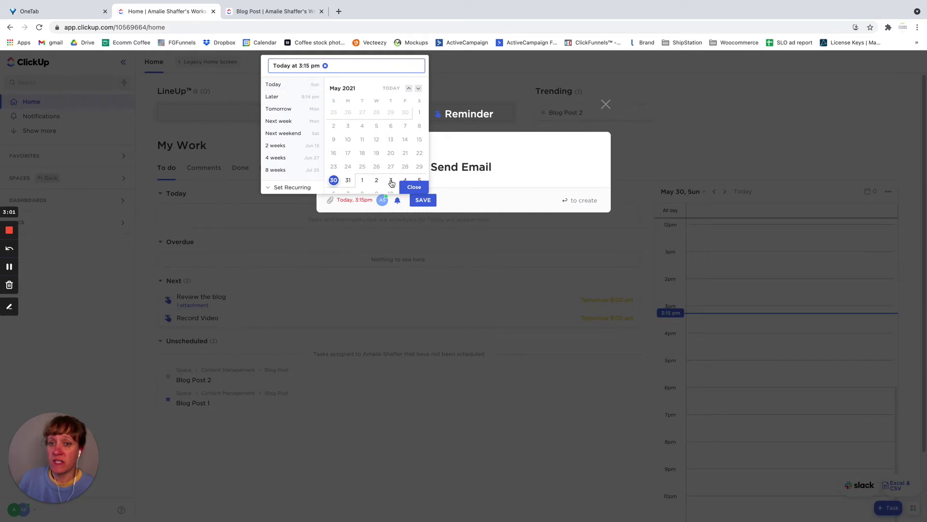
left_click(414, 187)
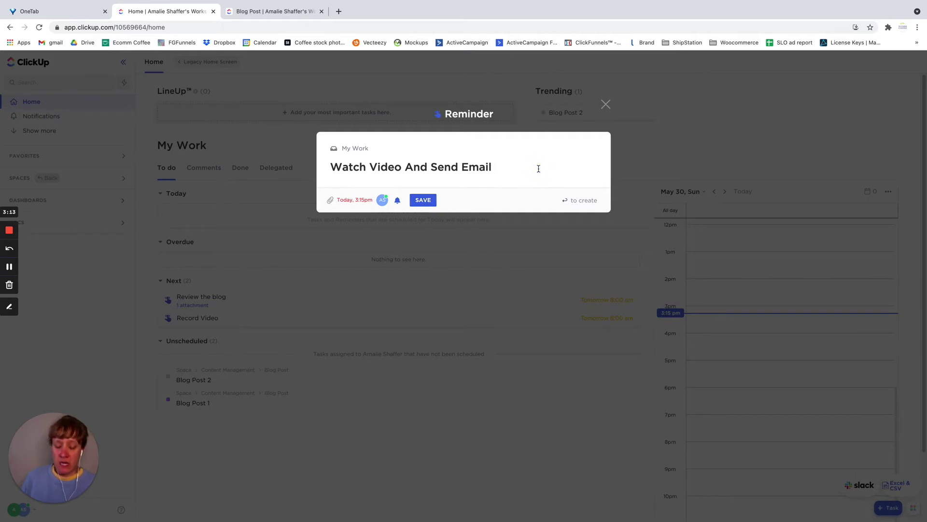
type("@")
key("BackSpace")
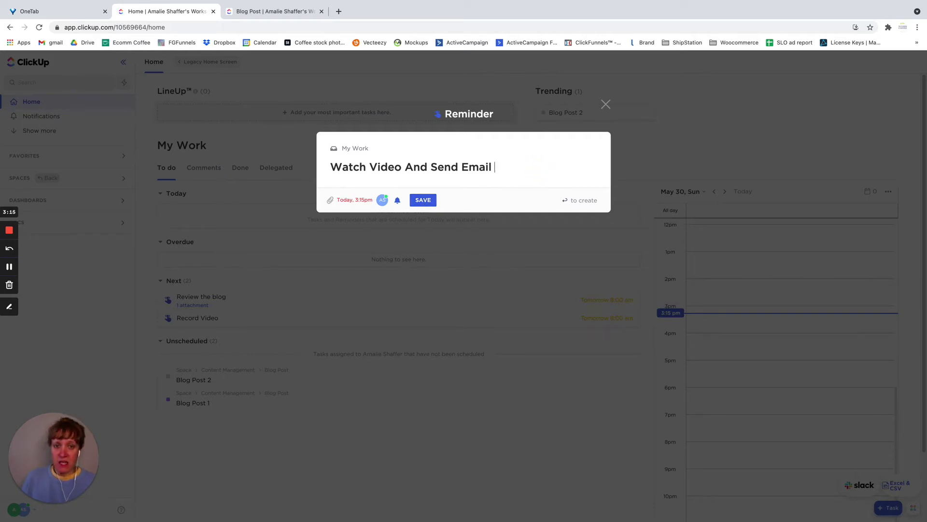
left_click(424, 201)
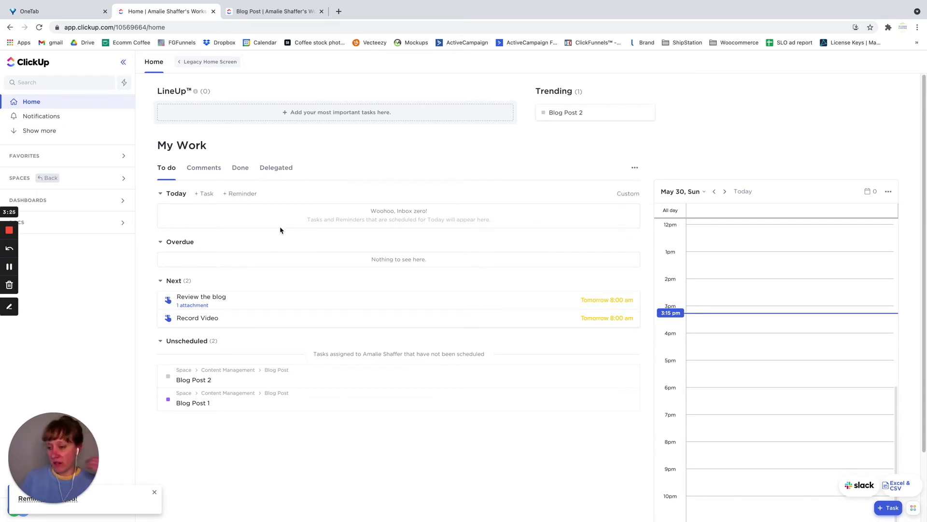
Expand Review the blog to show its attachment '7 brandboards product mockup.jpg'
left_click(193, 304)
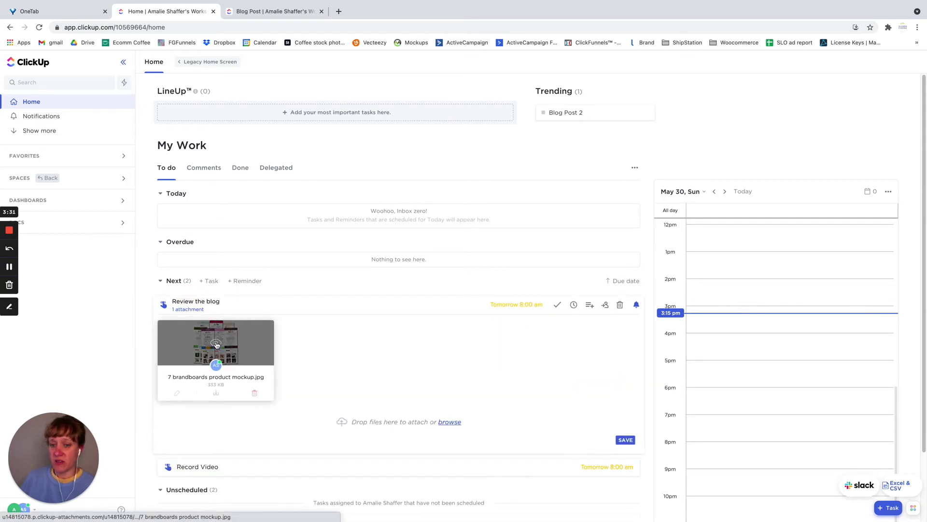
mouse_move(217, 392)
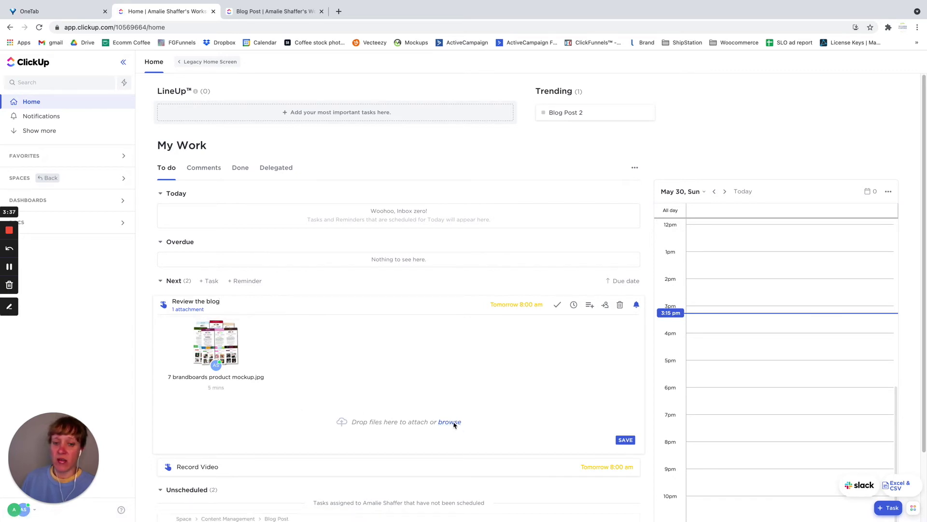
Convert Review the blog into a task in Space > Content Management > Blog Post, then view that list
left_click(590, 308)
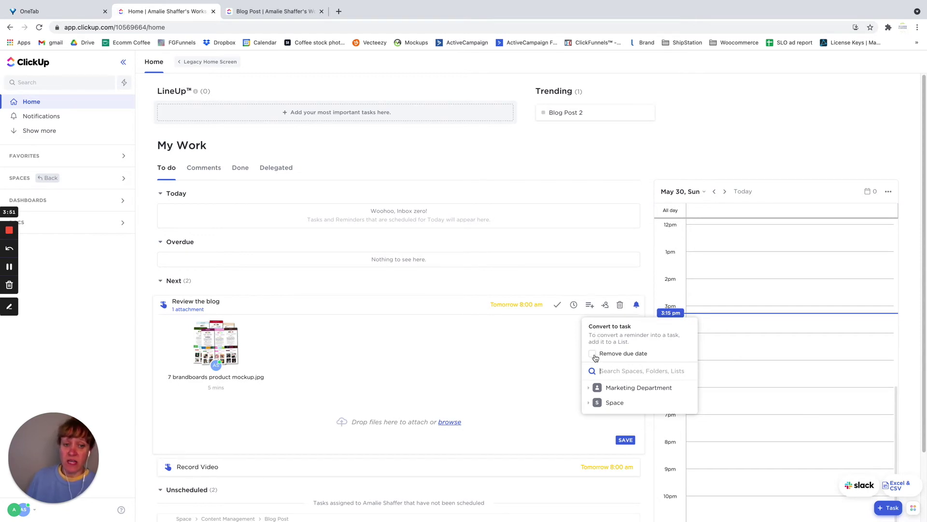
left_click(603, 327)
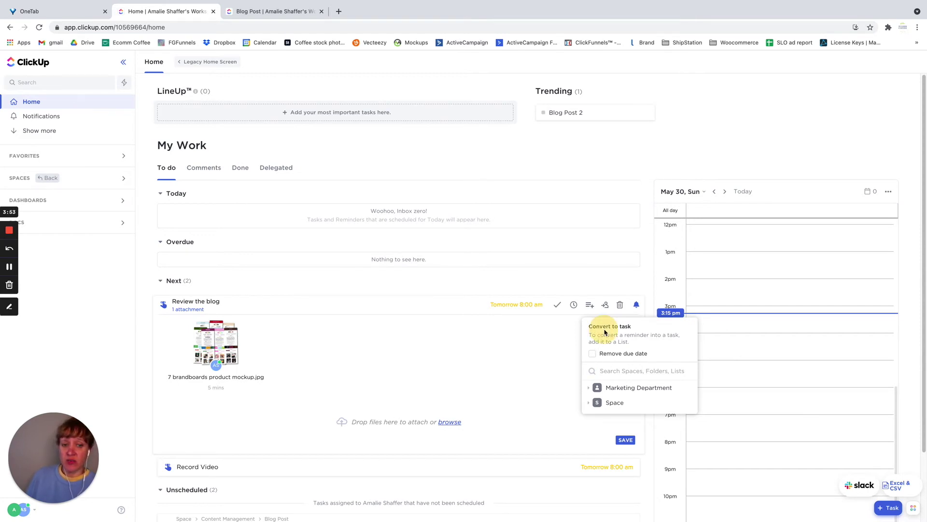
left_click(589, 404)
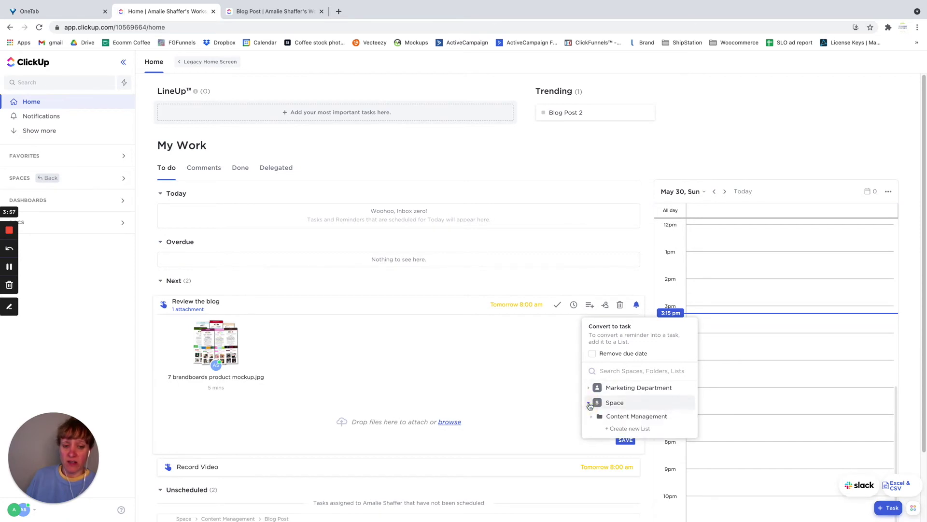
left_click(591, 416)
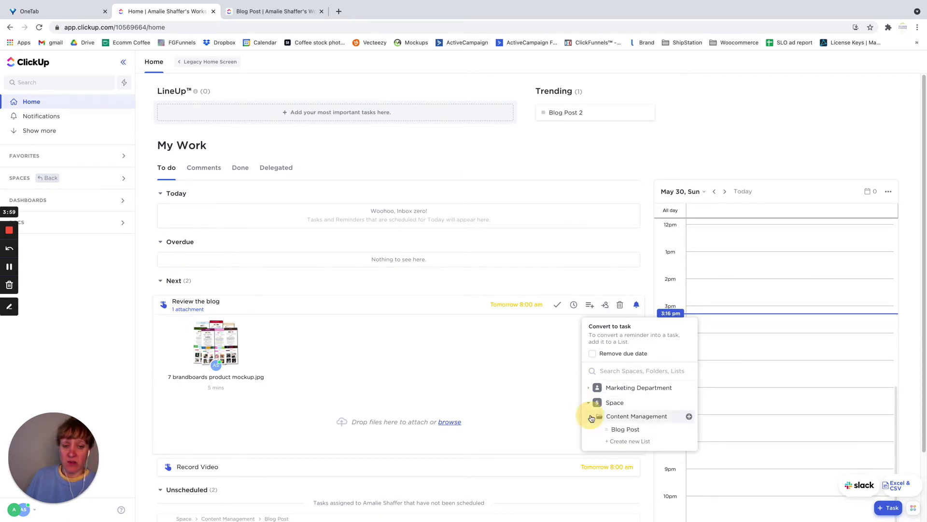
left_click(625, 430)
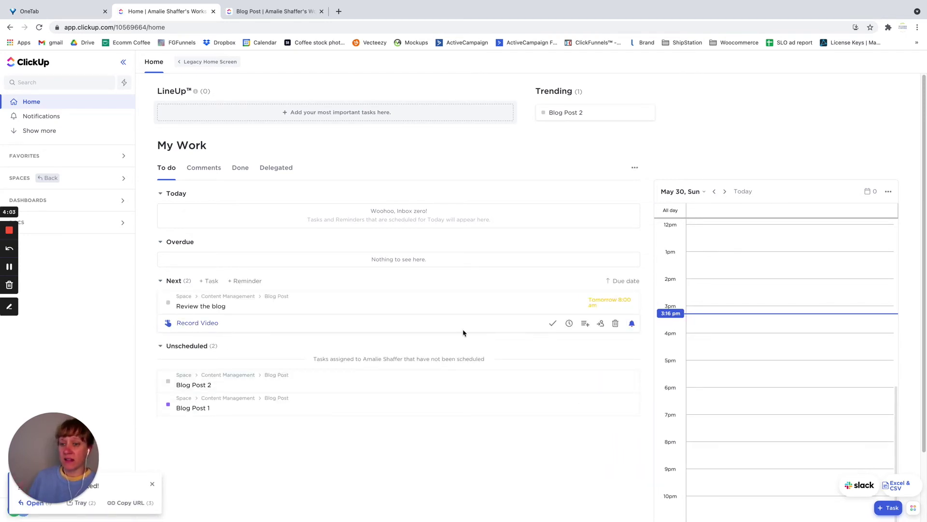
left_click(258, 15)
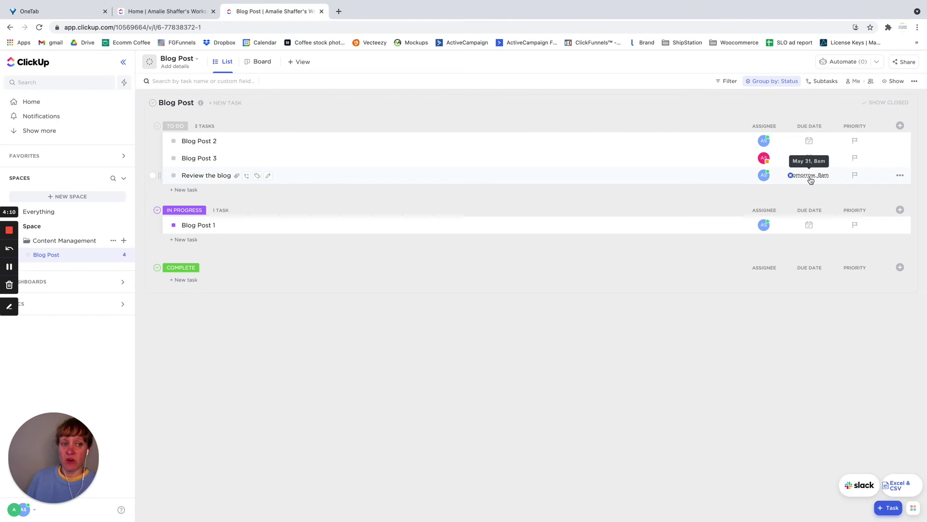
Open the Review the blog task in the Blog Post list, then return to Home
left_click(227, 176)
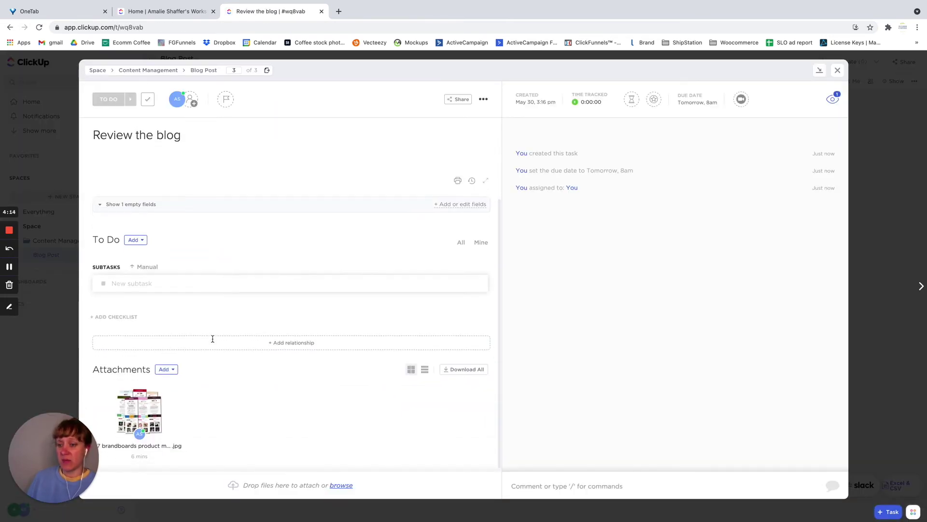
mouse_move(147, 433)
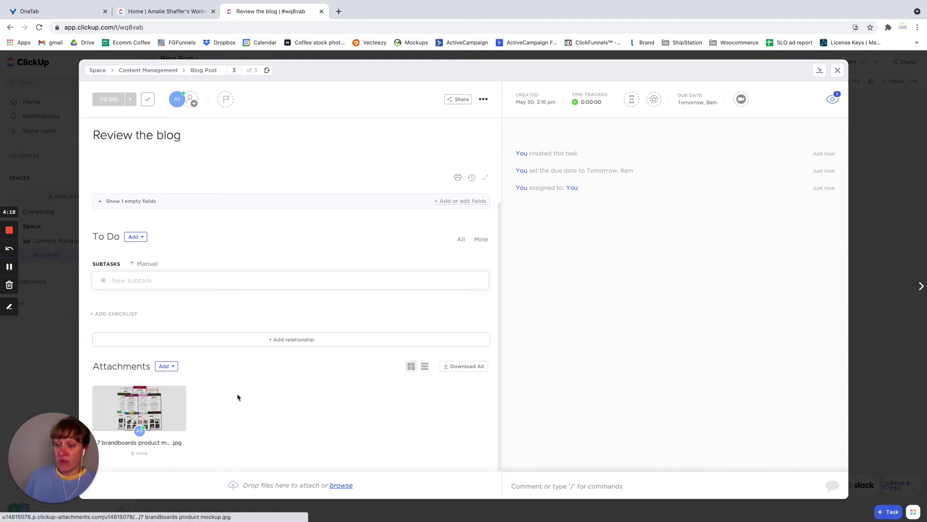
left_click(176, 11)
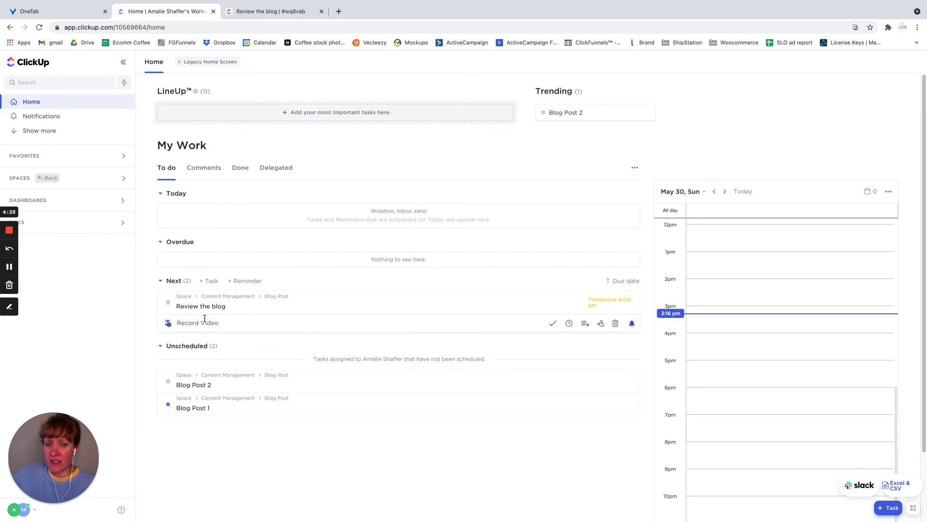
left_click(600, 324)
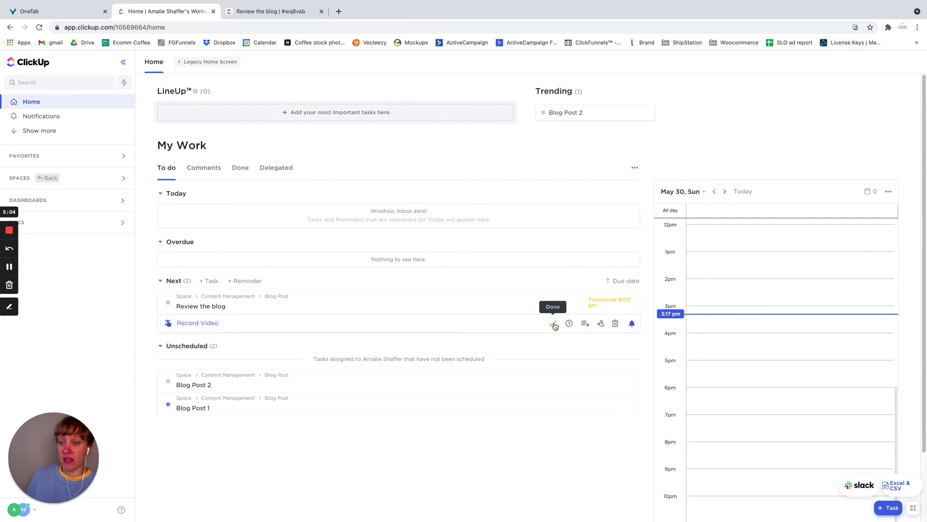
Mark Record Video done, glance at Notifications, and come back to Home
left_click(553, 324)
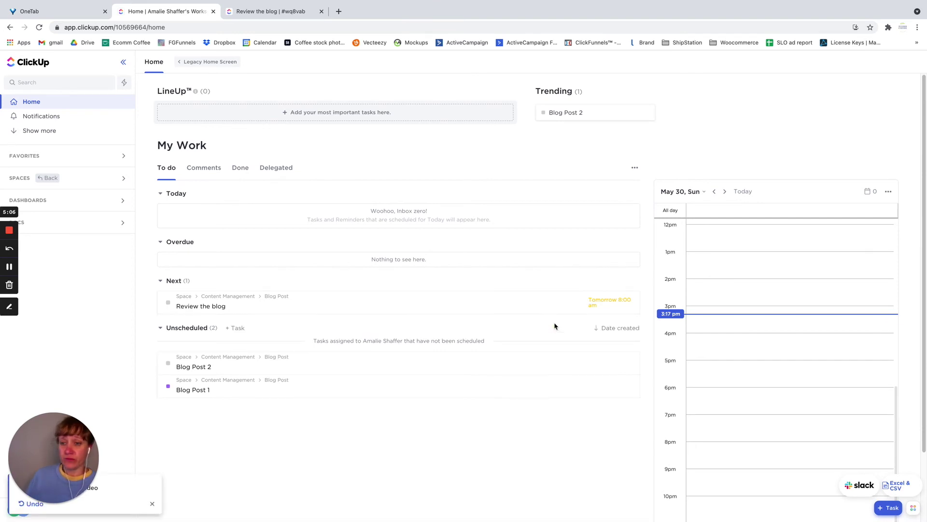
left_click(42, 117)
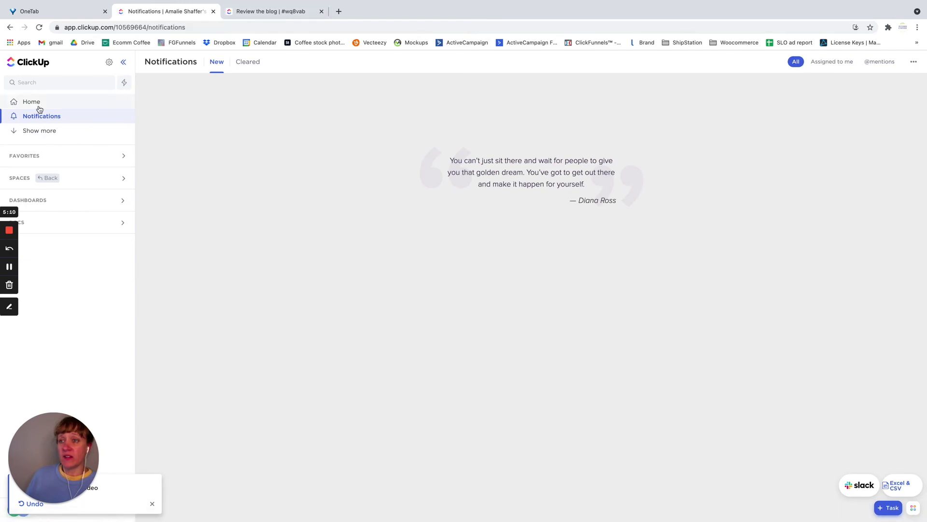
left_click(35, 102)
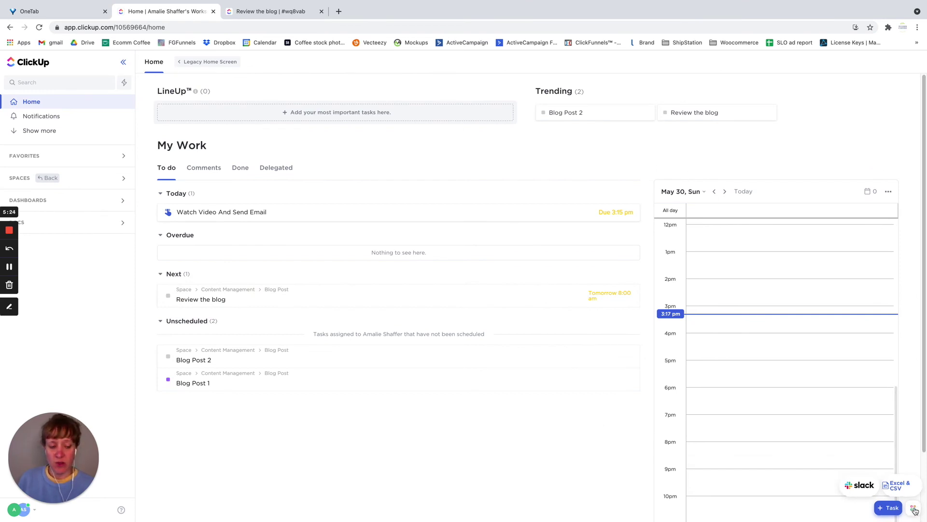
Open a blank Reminder form from the bottom-right quick-actions menu
left_click(914, 509)
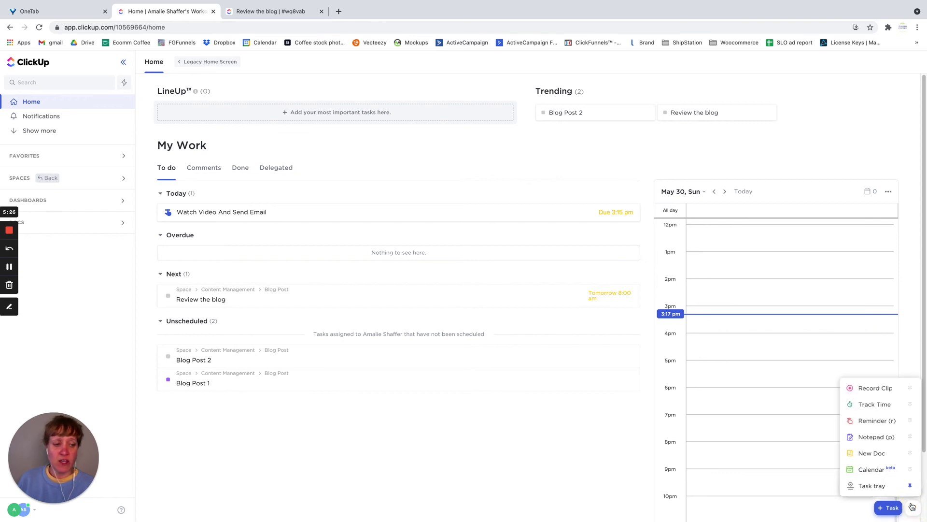
left_click(877, 421)
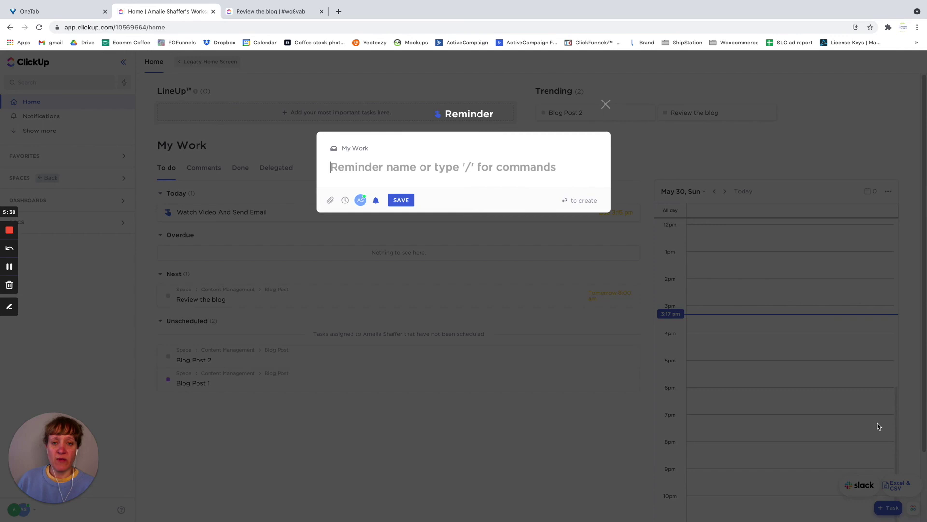